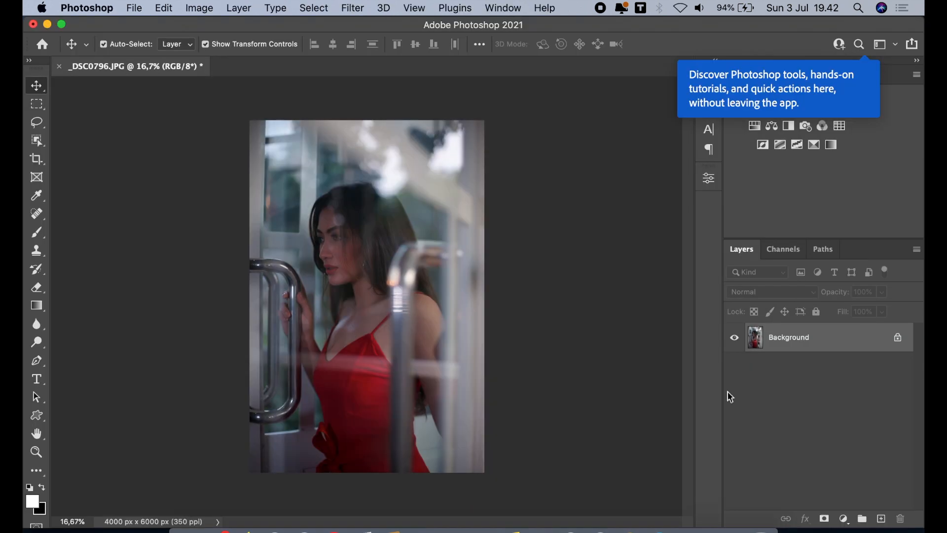
- Duplicate the Background layer and open the Camera Raw Filter on the copy
drag(823, 337, 882, 517)
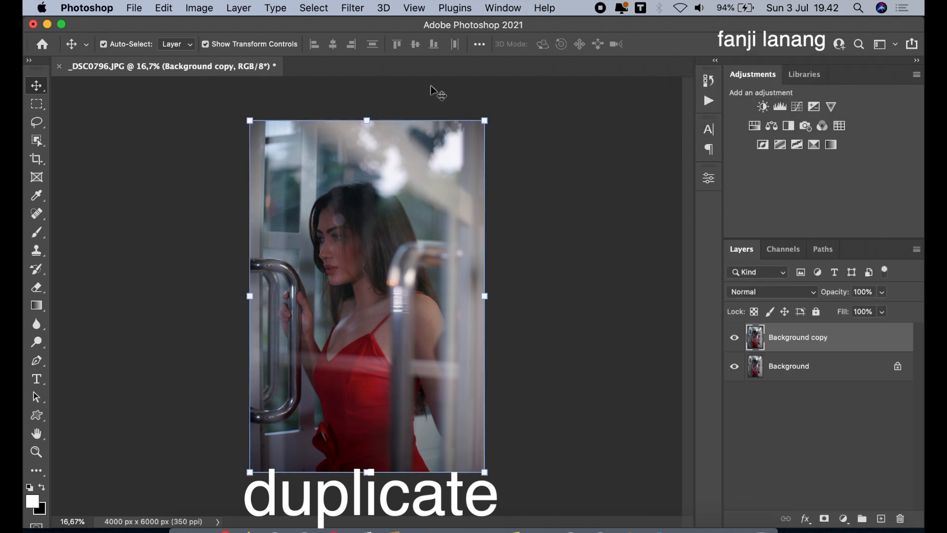
click(359, 15)
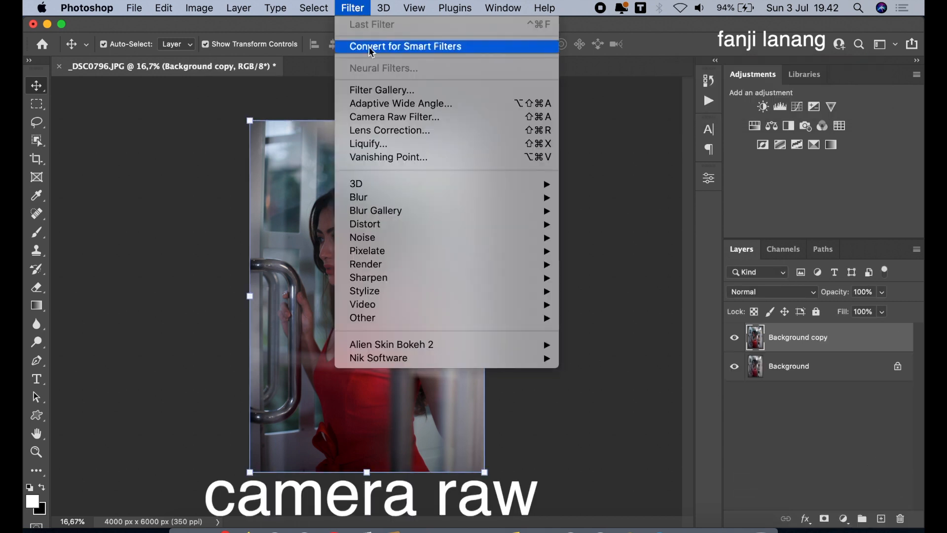
click(396, 117)
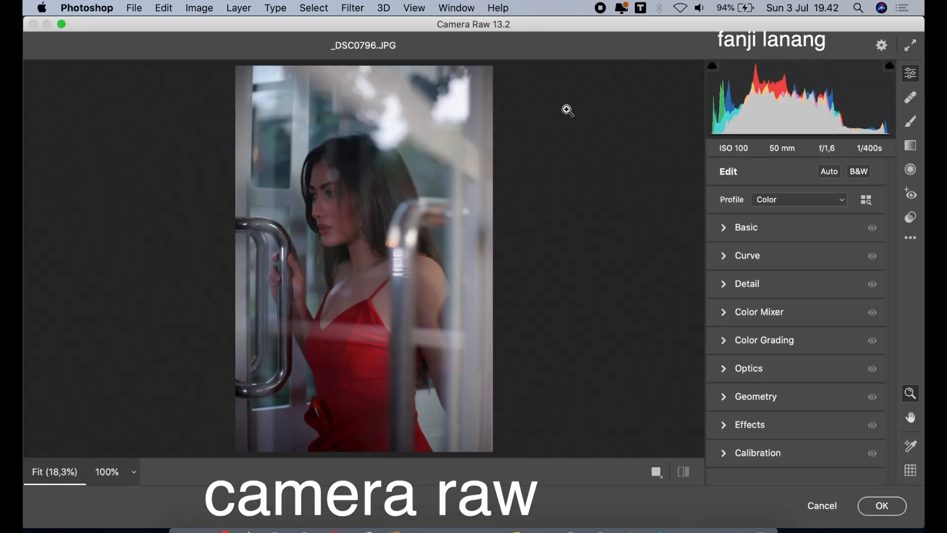
- In the Basic adjustments, set Highlights to -100, Contrast to +5, Temperature to +5 and Blacks to -10
click(728, 228)
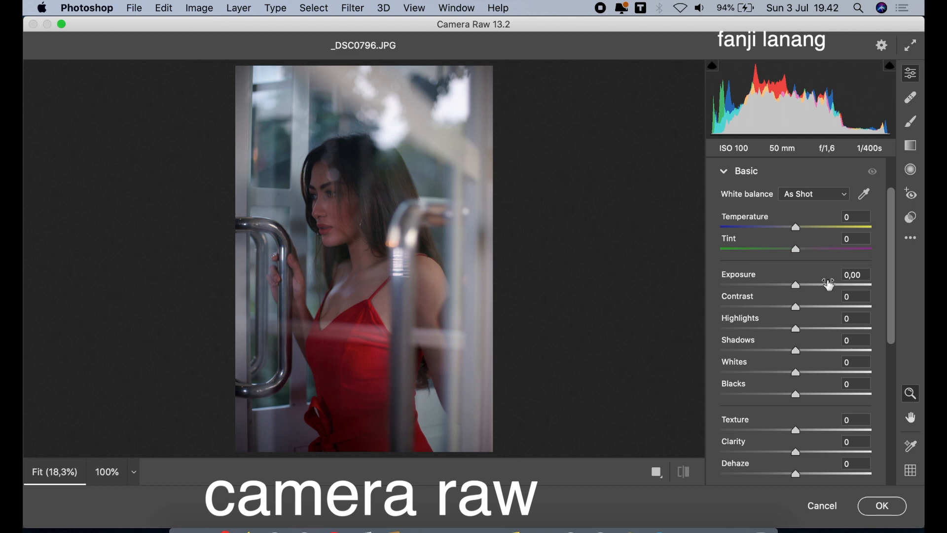
drag(755, 331, 658, 343)
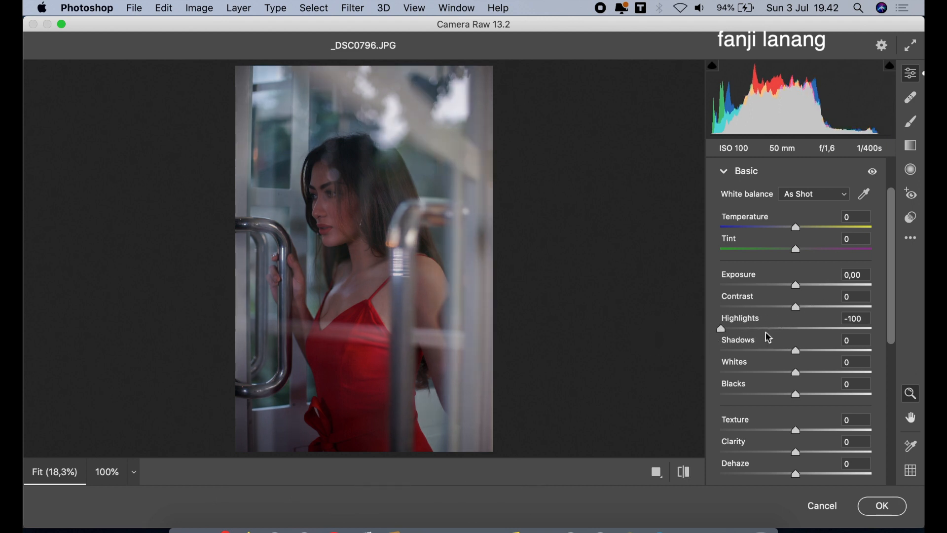
drag(797, 308, 805, 315)
drag(801, 236, 802, 242)
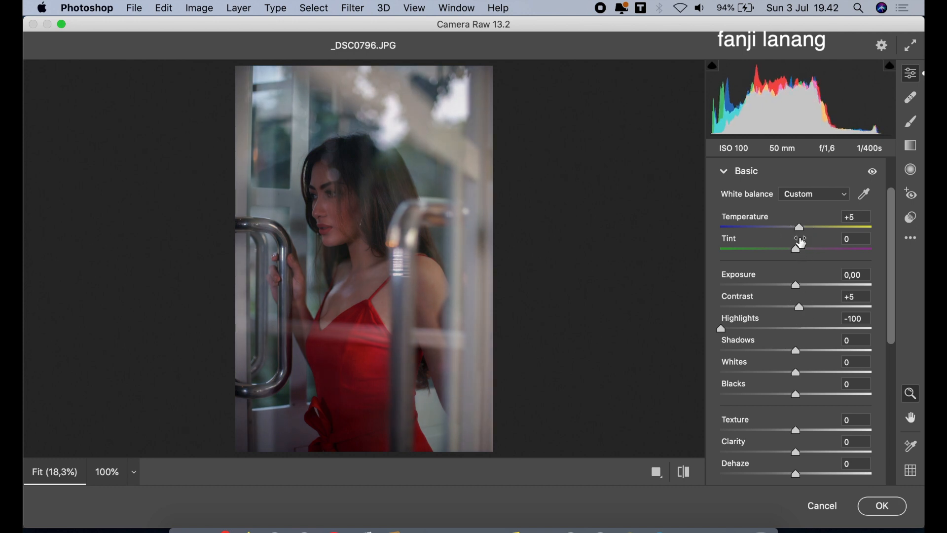
drag(798, 398, 792, 400)
- Lower the photo's Vibrance slightly and close the Basic adjustments
drag(893, 335, 888, 379)
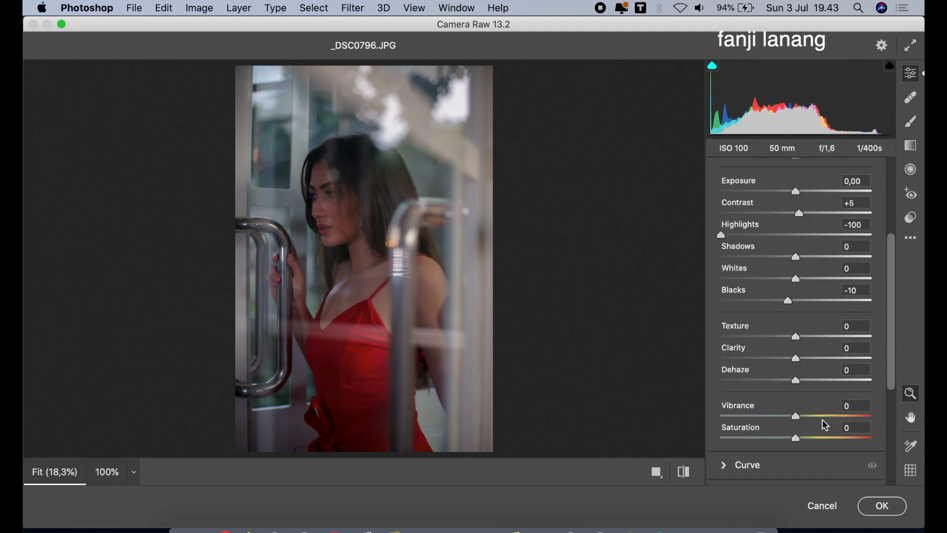
click(788, 418)
drag(788, 418, 789, 420)
drag(894, 258, 894, 200)
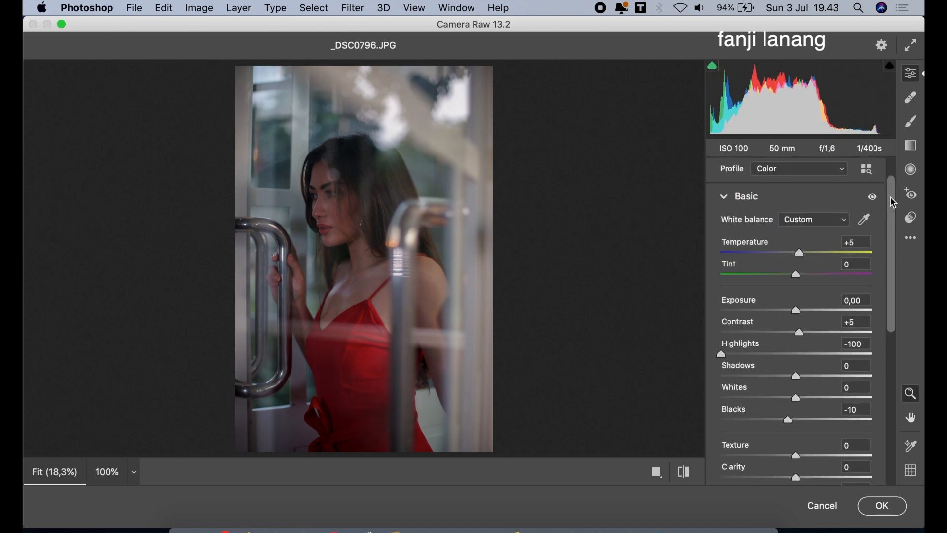
click(724, 199)
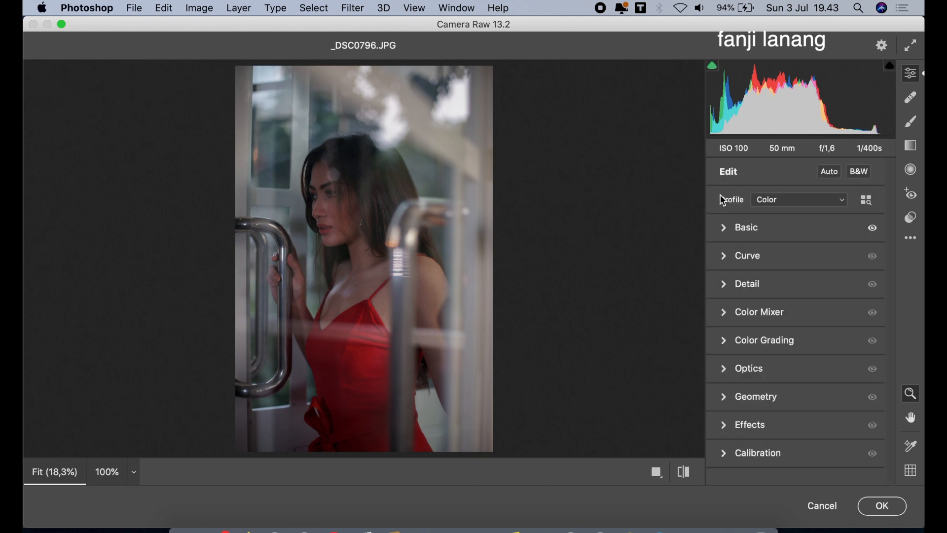
- Shape a gentle S on the point curve with points at input 64, output 55 and input 193, output 198
click(729, 256)
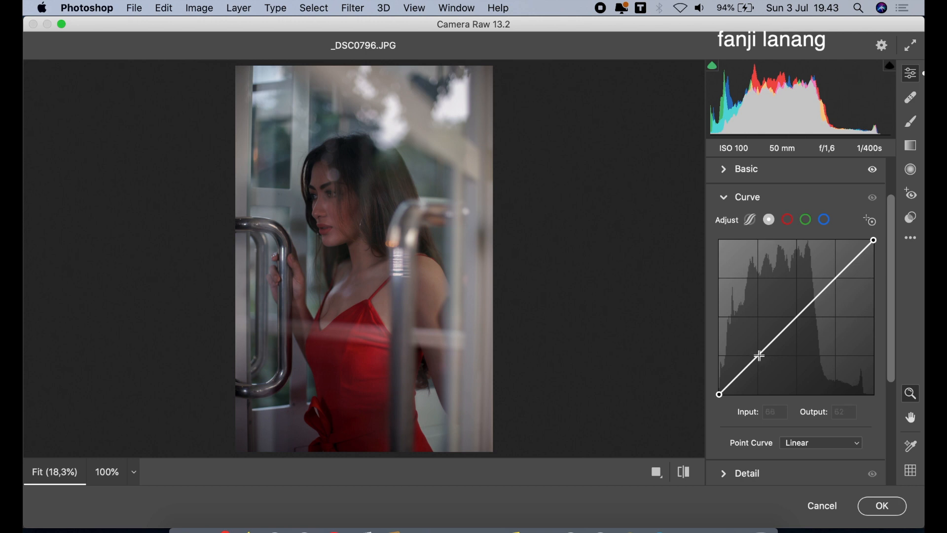
drag(758, 359, 757, 360)
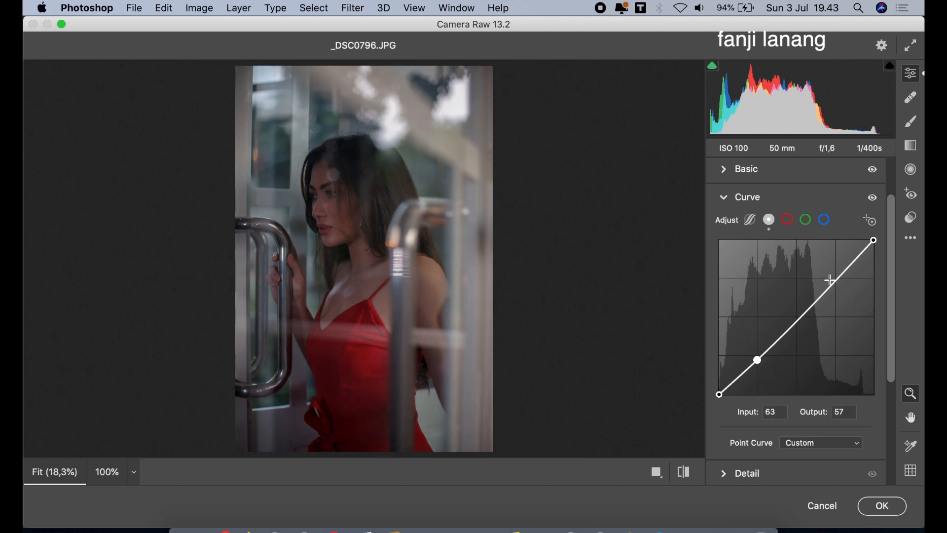
drag(837, 278, 836, 274)
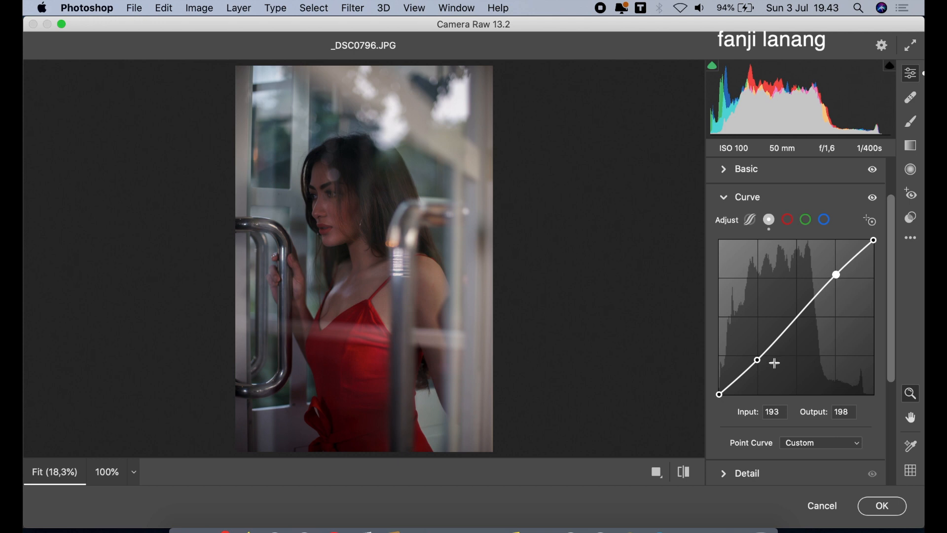
drag(757, 361, 758, 361)
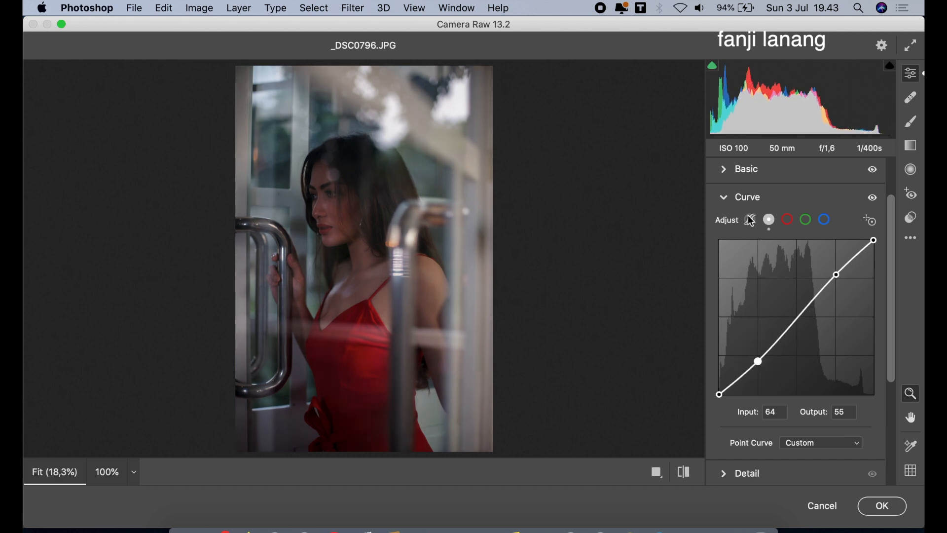
click(725, 197)
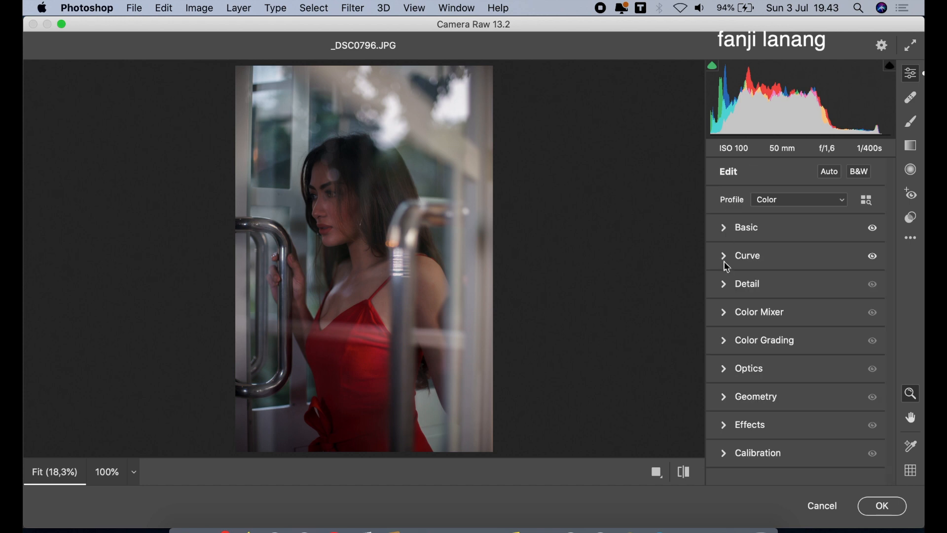
- In the Color Mixer's HSL adjustments, set the hue of both Reds and Oranges to +20
click(725, 312)
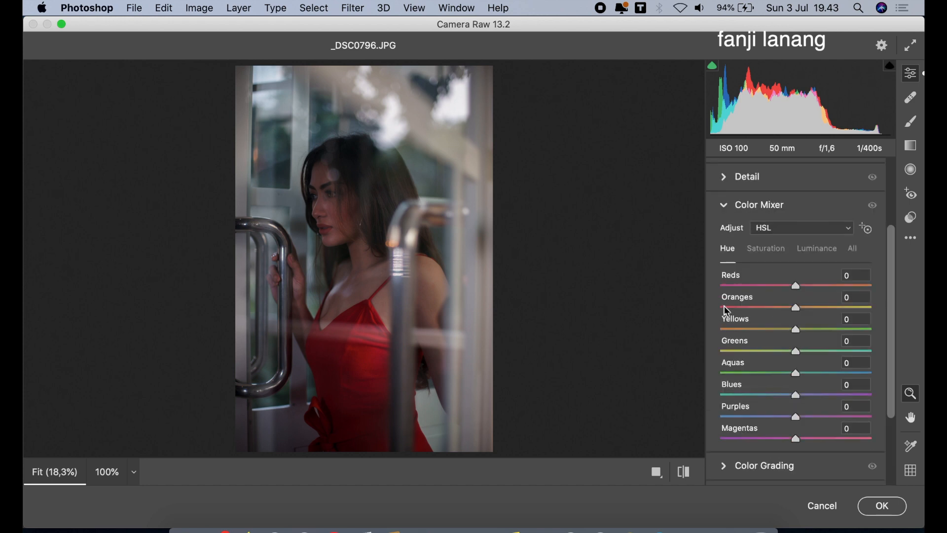
drag(797, 286, 814, 316)
click(812, 307)
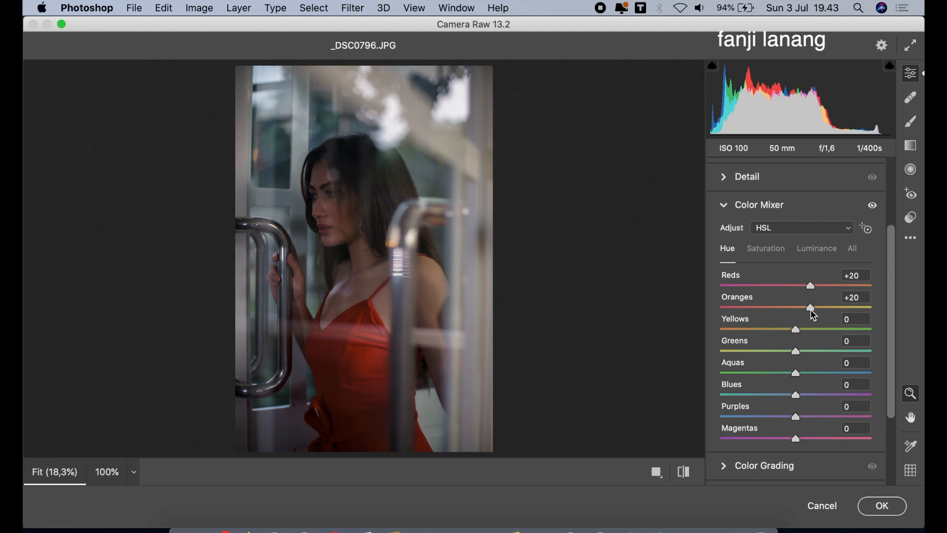
- Lower the Greens saturation to its minimum and reduce the Aquas saturation moderately
click(773, 256)
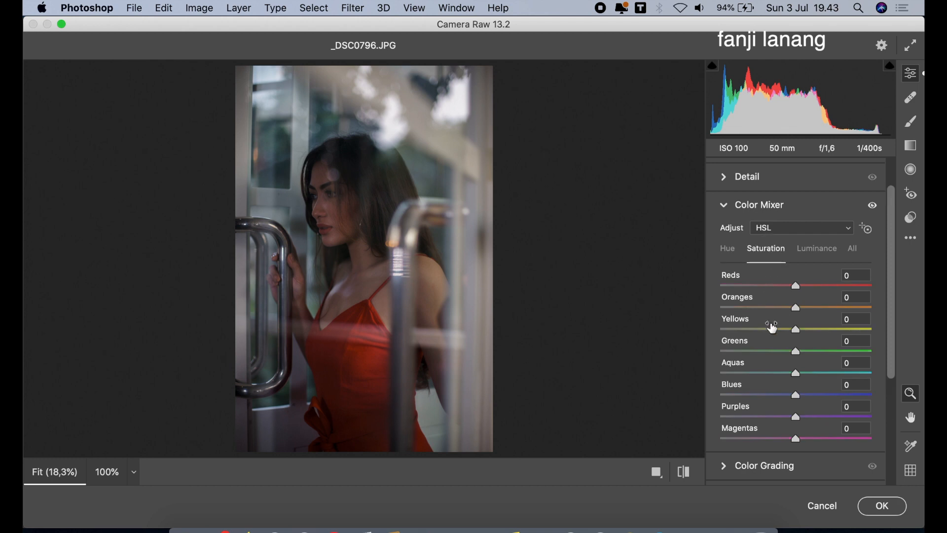
drag(771, 351, 645, 359)
mouse_move(761, 373)
mouse_down()
mouse_move(645, 387)
mouse_move(882, 381)
mouse_move(634, 363)
mouse_move(776, 377)
mouse_up()
- Raise the Oranges luminance slightly and close the Color Mixer
click(818, 248)
drag(806, 307, 809, 310)
click(728, 206)
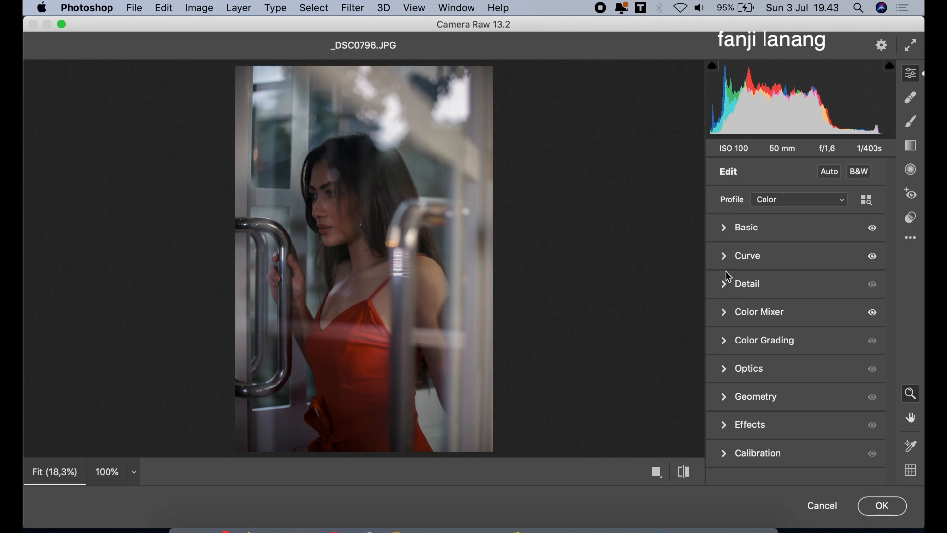
- Color grade the shadows blue with Hue 221 and Saturation 20
click(724, 340)
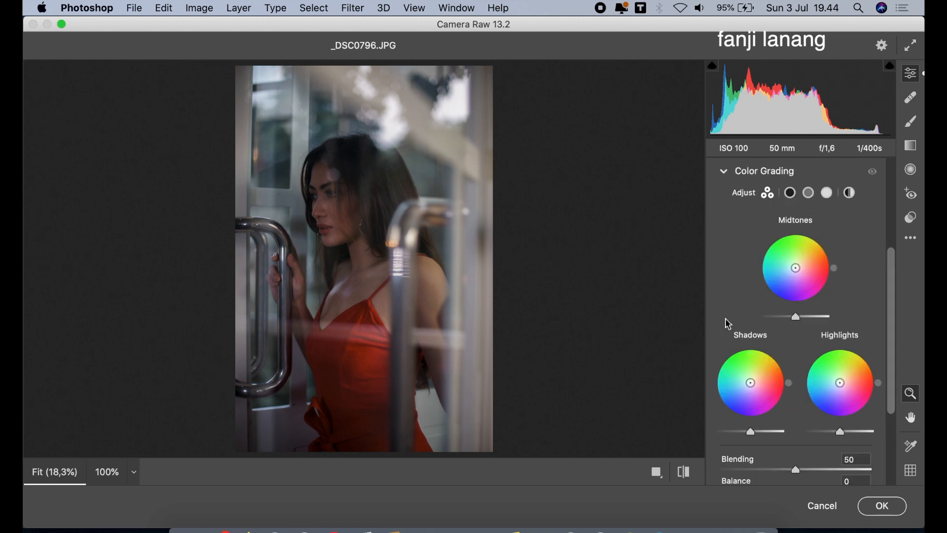
click(790, 193)
click(808, 391)
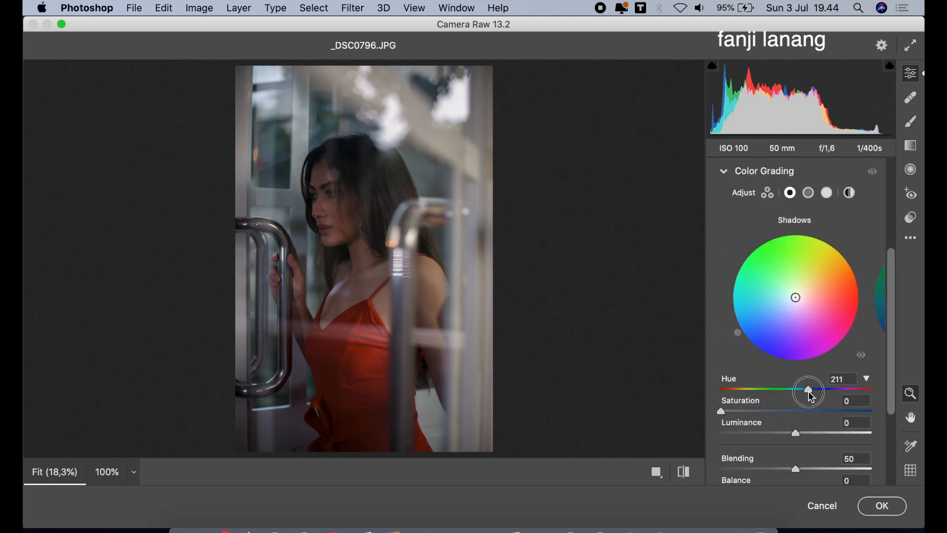
drag(811, 396, 815, 410)
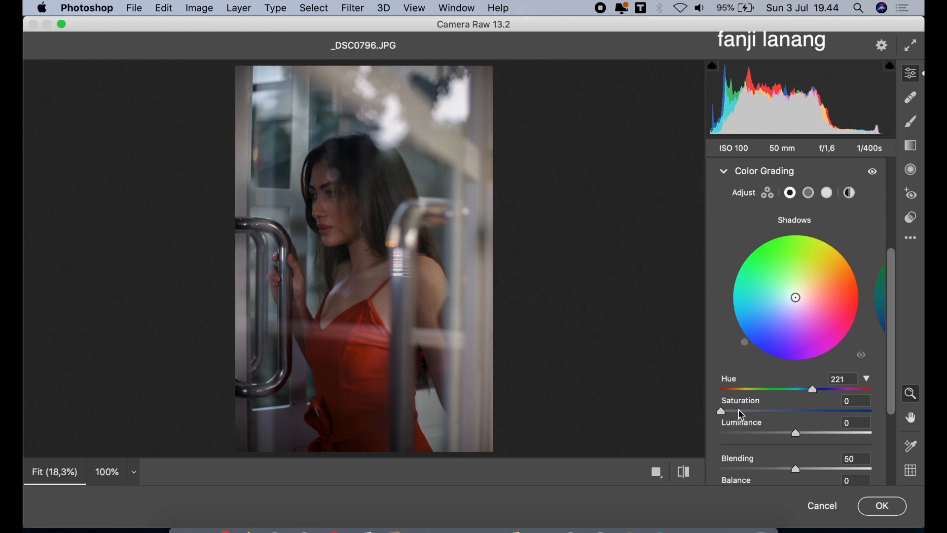
drag(746, 413, 754, 421)
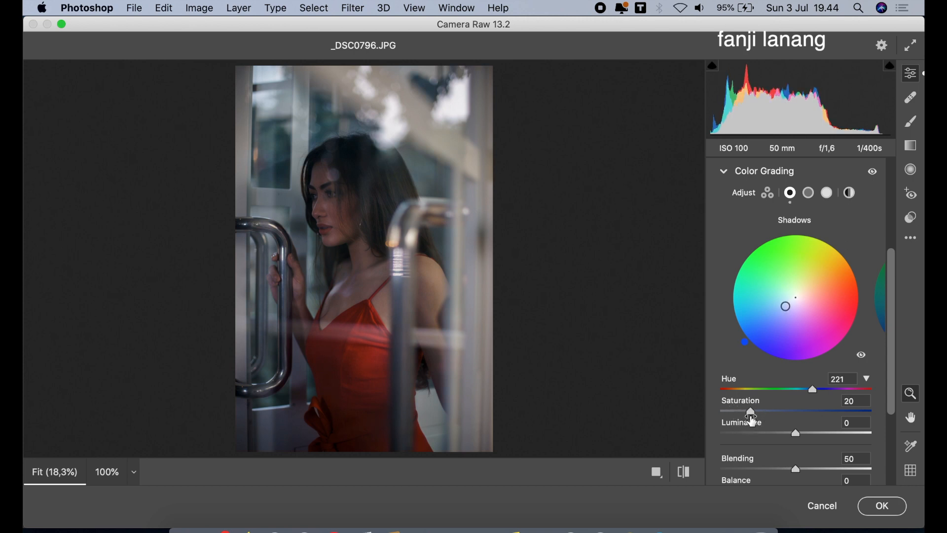
click(725, 172)
- Darken the photo's edges with an Optics vignette of -100 and a midpoint of 10
click(725, 368)
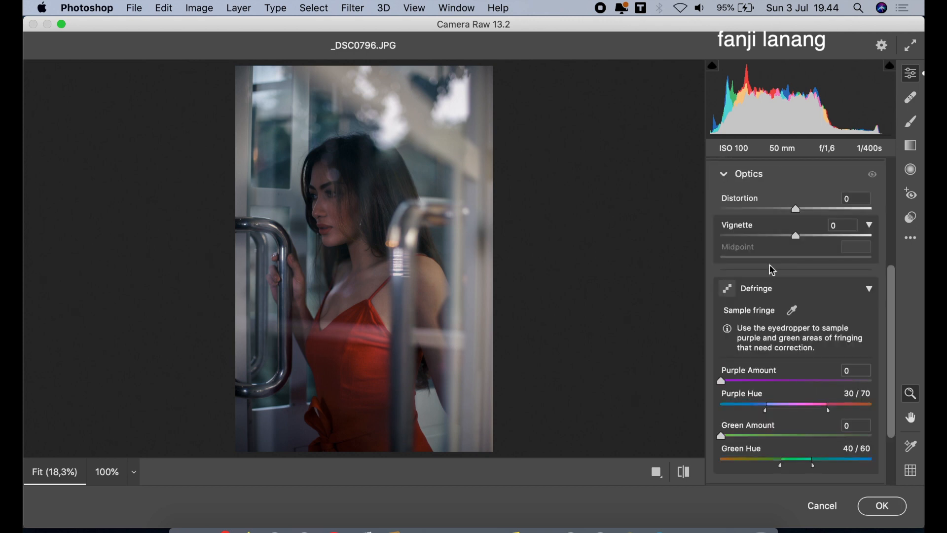
drag(759, 244, 739, 280)
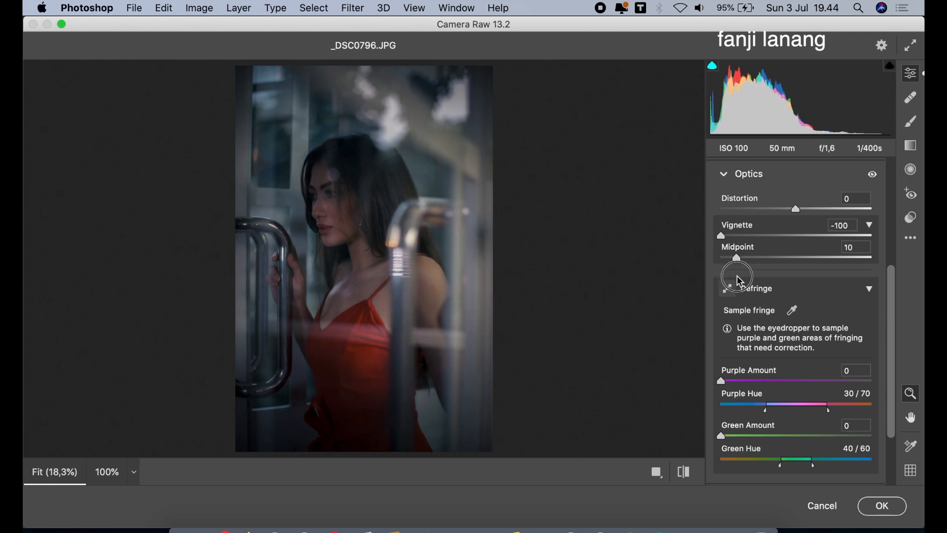
click(724, 175)
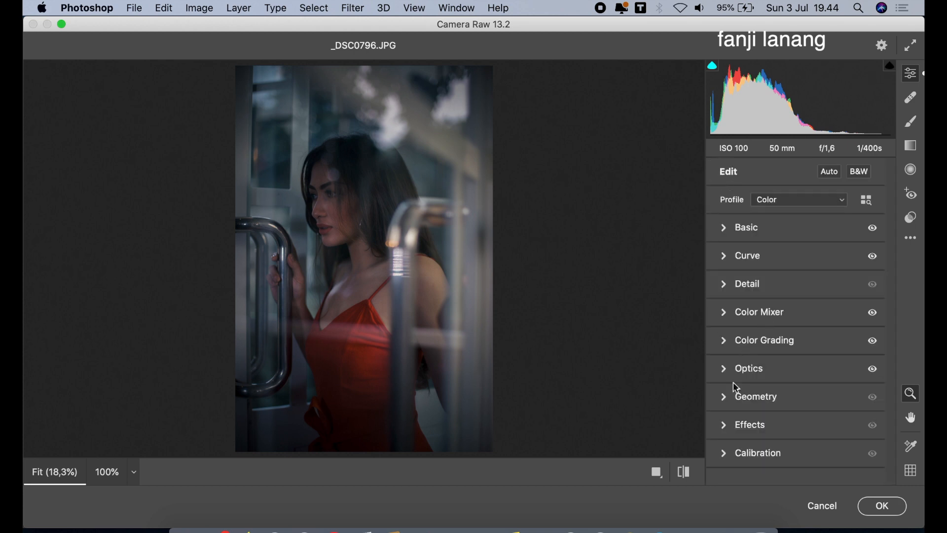
- In Calibration, set Red Primary saturation to +40, Green Primary hue to -92 and Blue Primary hue to about -65
click(729, 456)
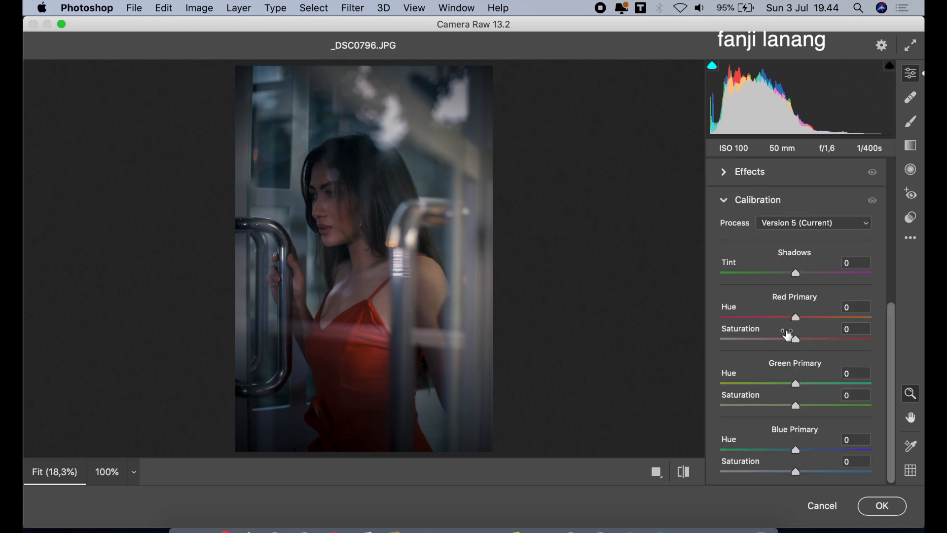
drag(829, 341, 829, 351)
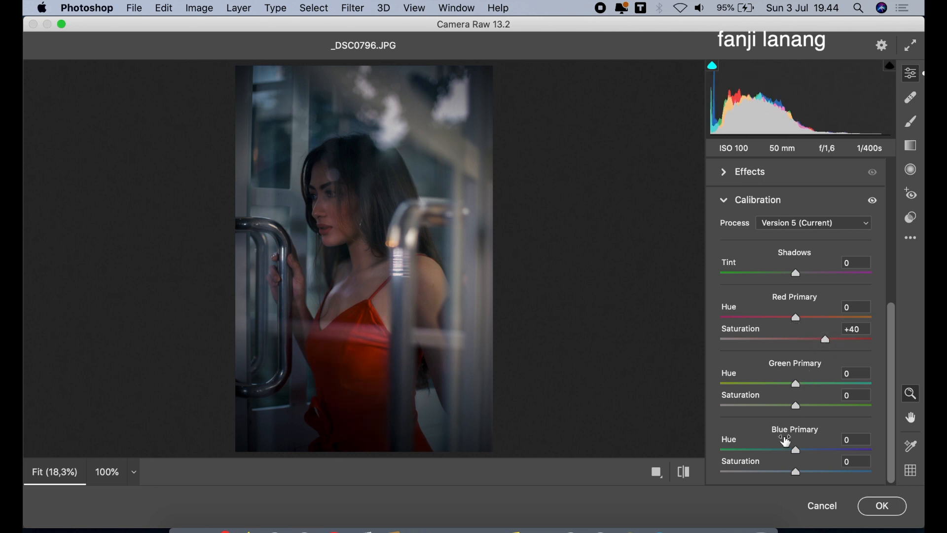
drag(775, 451, 747, 451)
drag(761, 386, 731, 403)
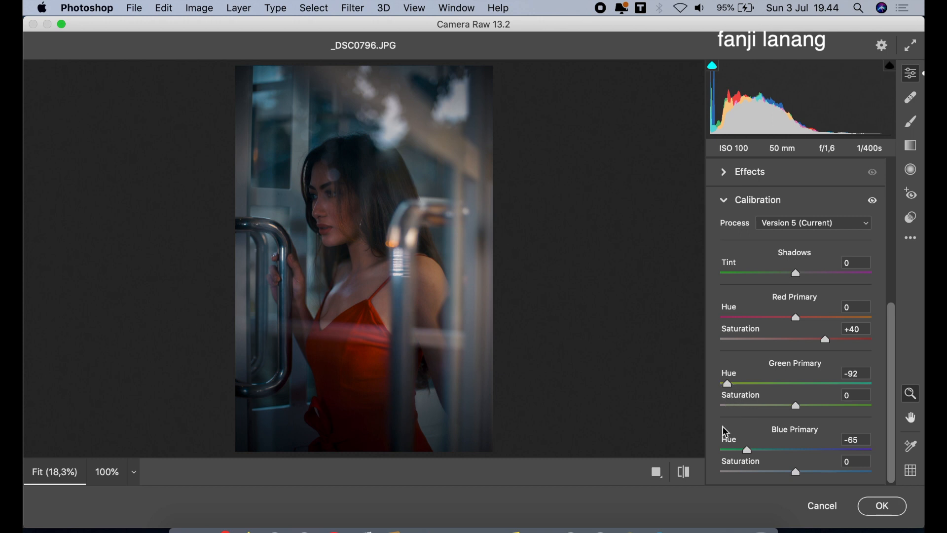
drag(729, 458, 752, 458)
click(726, 204)
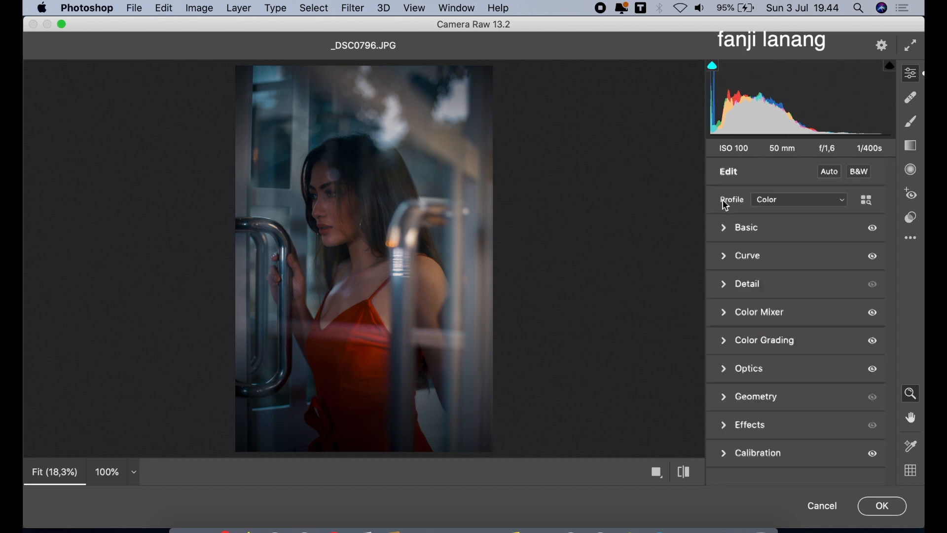
- Place a tilted Radial Filter ellipse over the woman's face and set its Exposure to +0,35
click(913, 171)
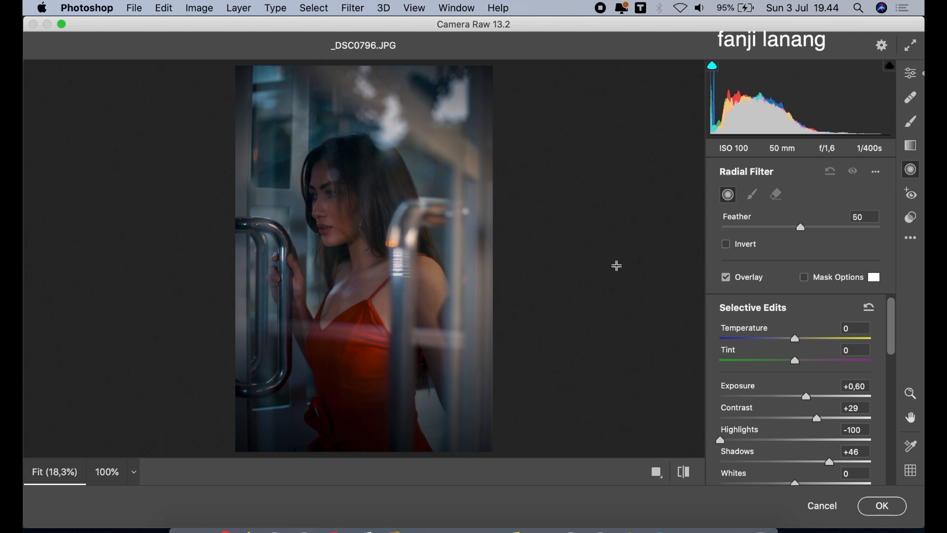
drag(325, 214, 338, 248)
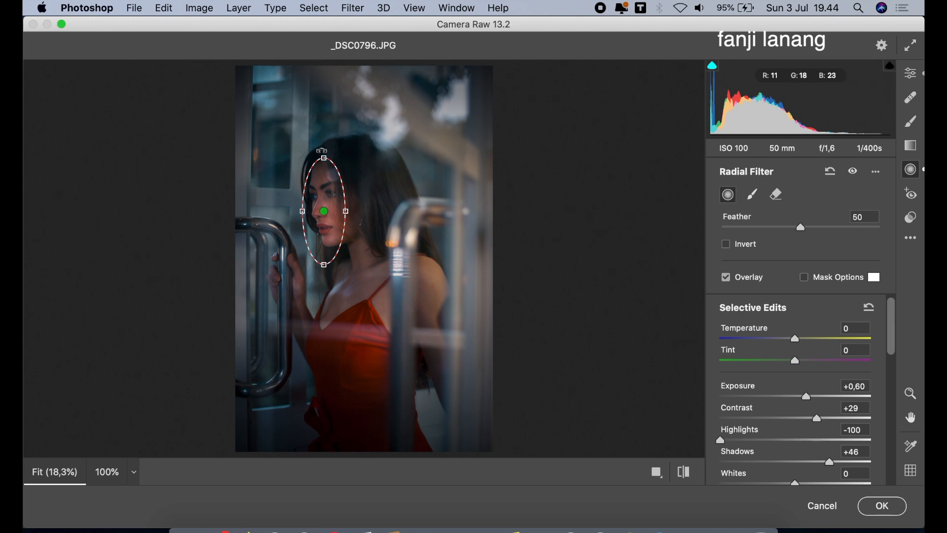
drag(320, 144, 317, 166)
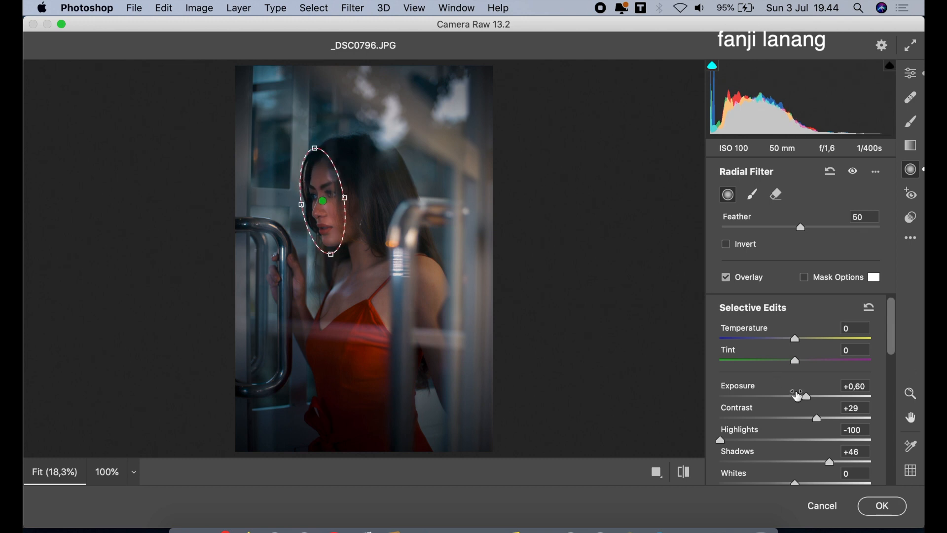
mouse_move(805, 400)
mouse_down()
mouse_move(795, 398)
mouse_move(804, 405)
mouse_up()
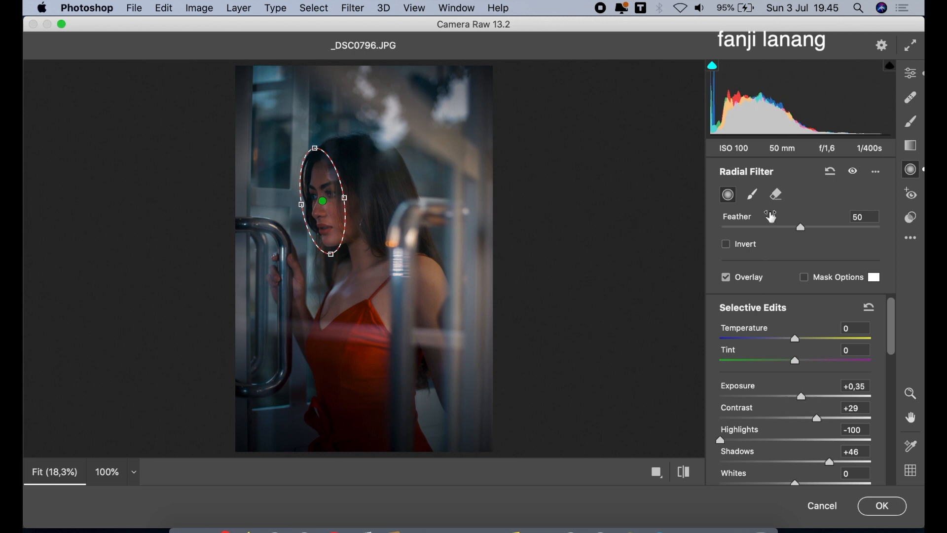
click(910, 73)
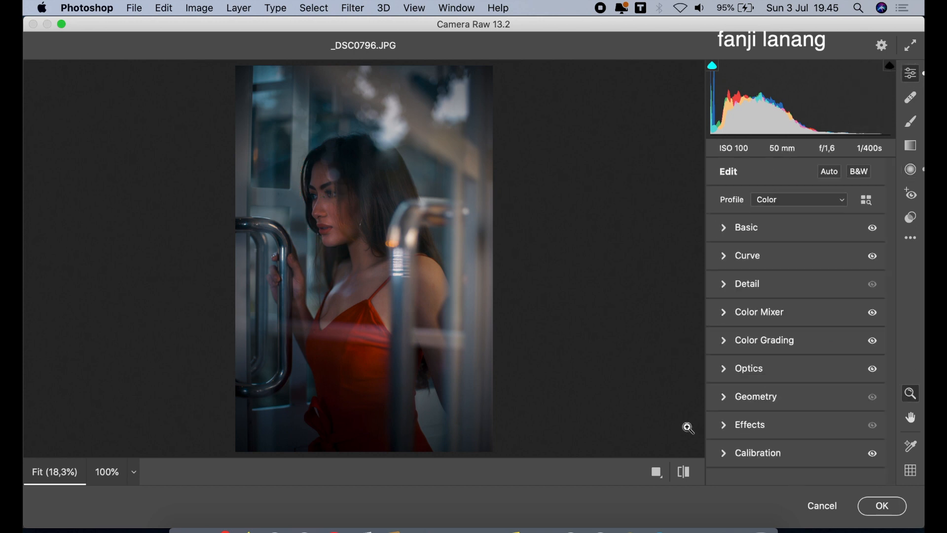
- Compare the before and after views of the photo and apply the Camera Raw adjustments to the layer
click(686, 467)
click(687, 467)
click(689, 471)
click(688, 472)
click(883, 506)
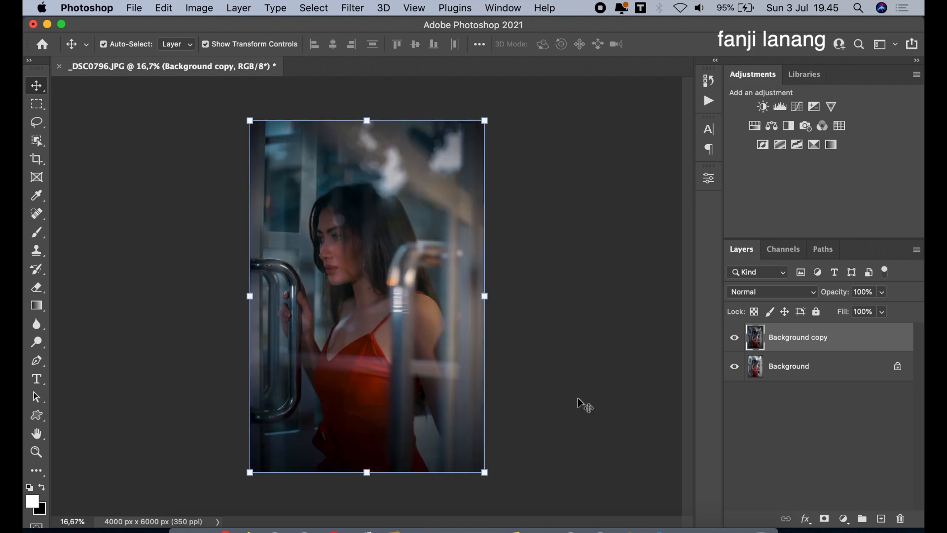
- Compare the graded copy with the original photo and add a Selective Color adjustment layer above it
click(734, 338)
click(733, 339)
click(844, 518)
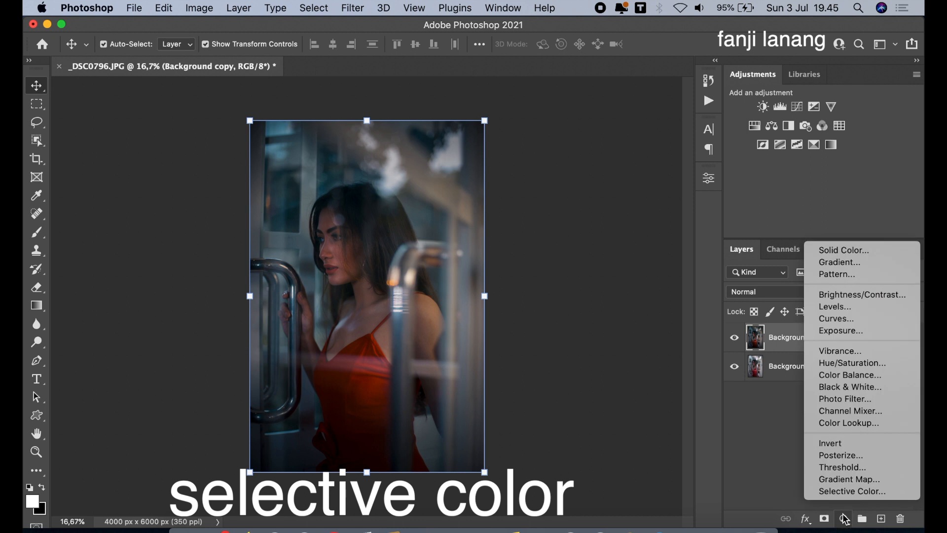
click(839, 491)
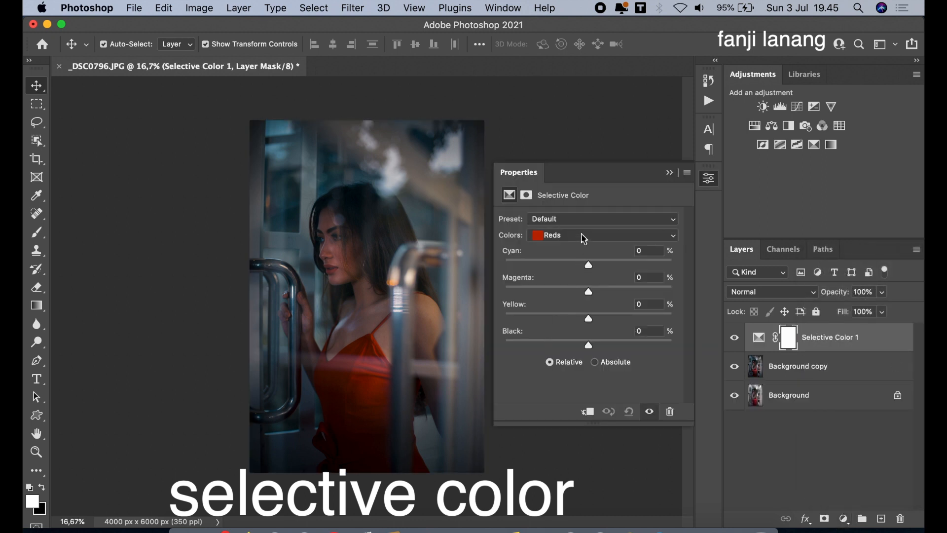
- In the Selective Color adjustment, set Black to +5% for the Blacks and compare the photo with and without it
click(584, 238)
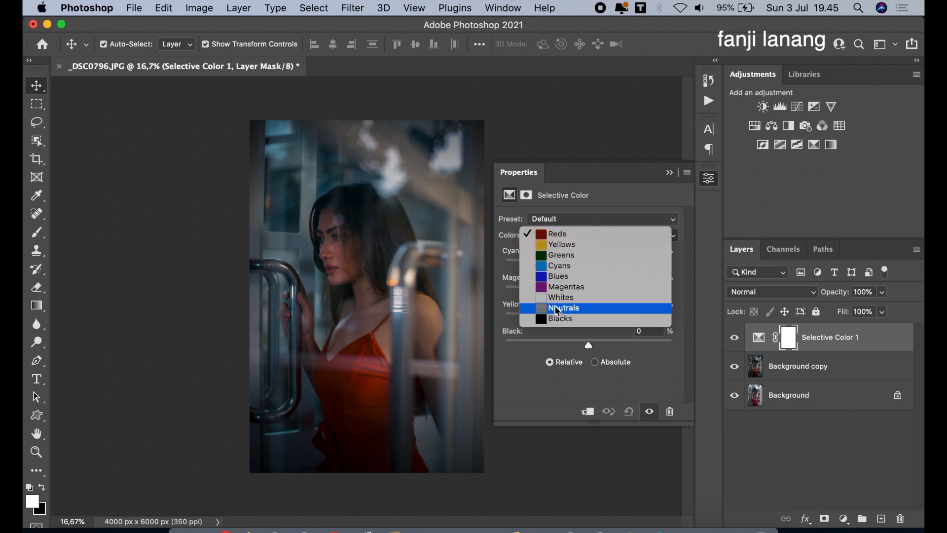
click(592, 321)
click(596, 347)
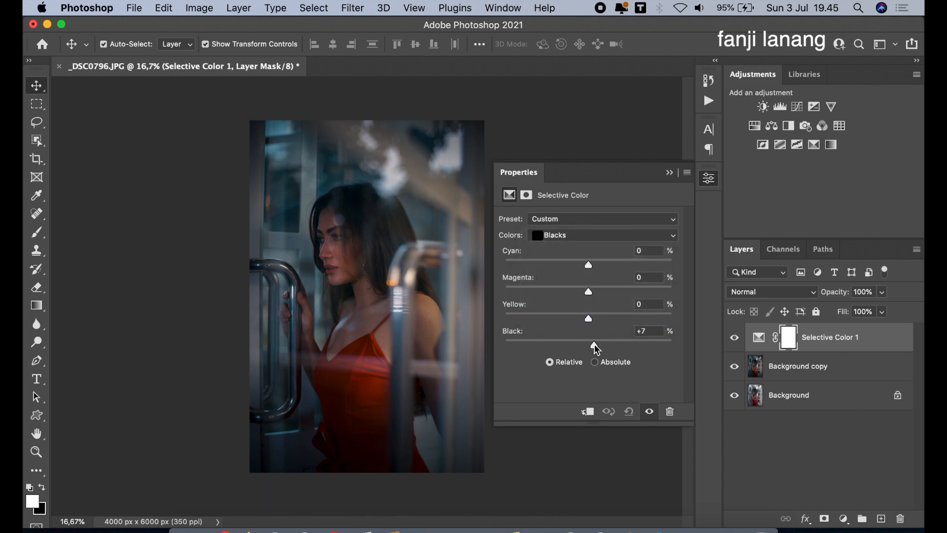
drag(596, 349, 595, 349)
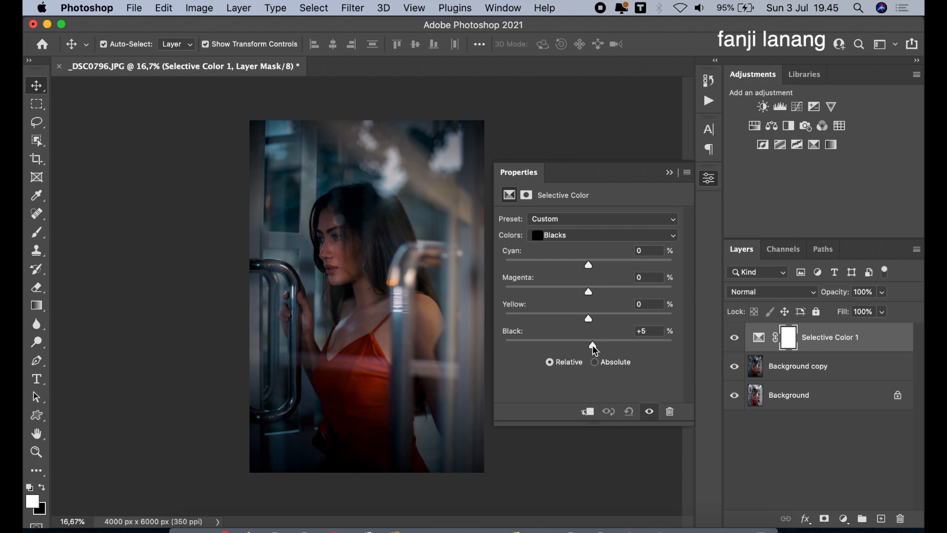
click(670, 172)
click(735, 338)
click(735, 338)
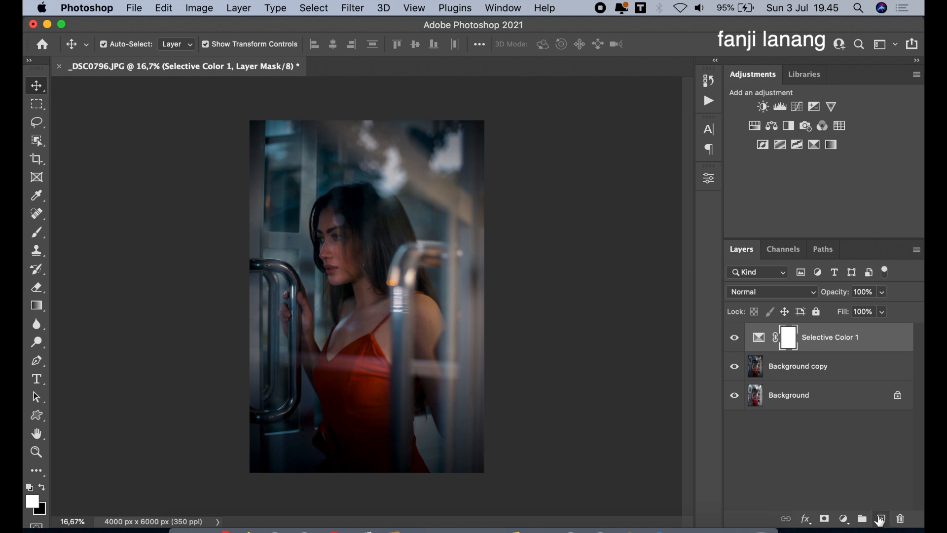
- Add a new layer and stamp the signature brush in white at 600 px in the photo's lower-left corner
click(882, 518)
click(45, 235)
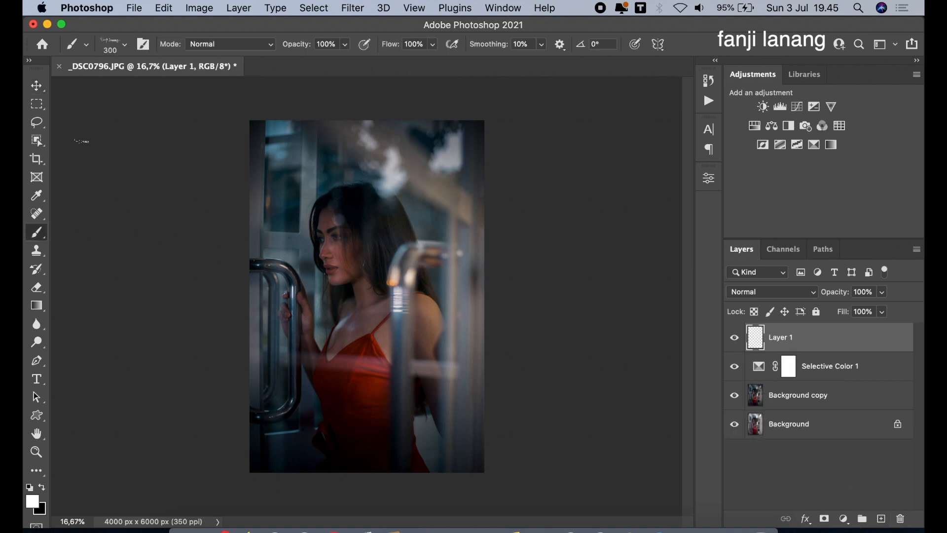
click(115, 44)
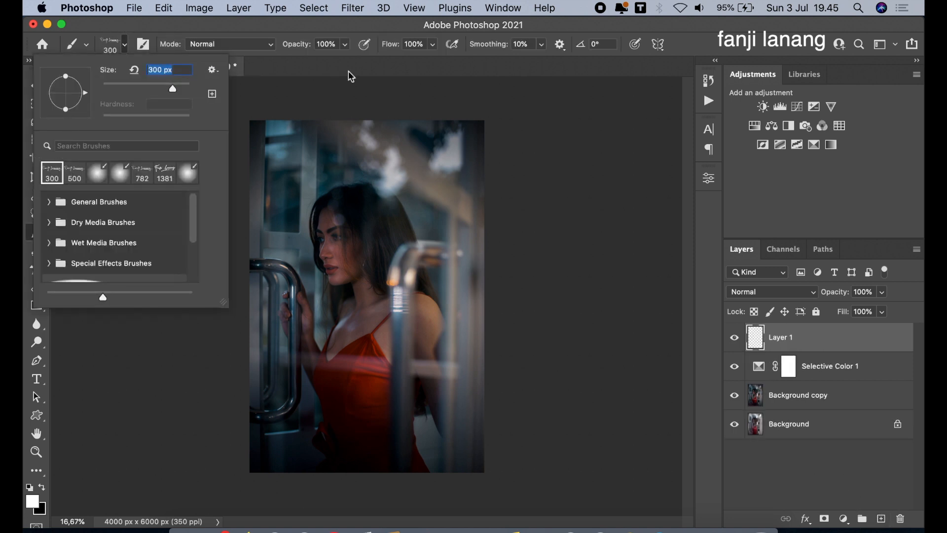
click(351, 76)
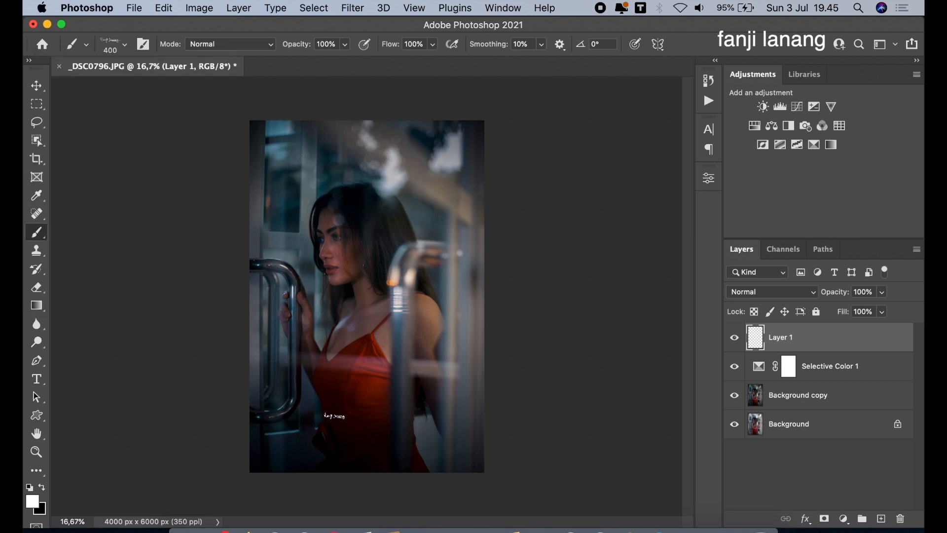
key(bracketright)
key(bracketright)
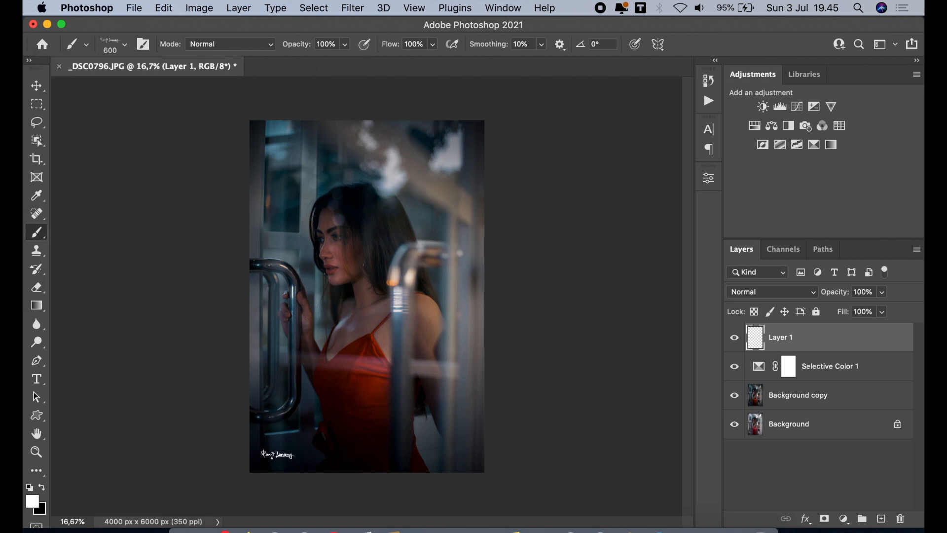
click(277, 456)
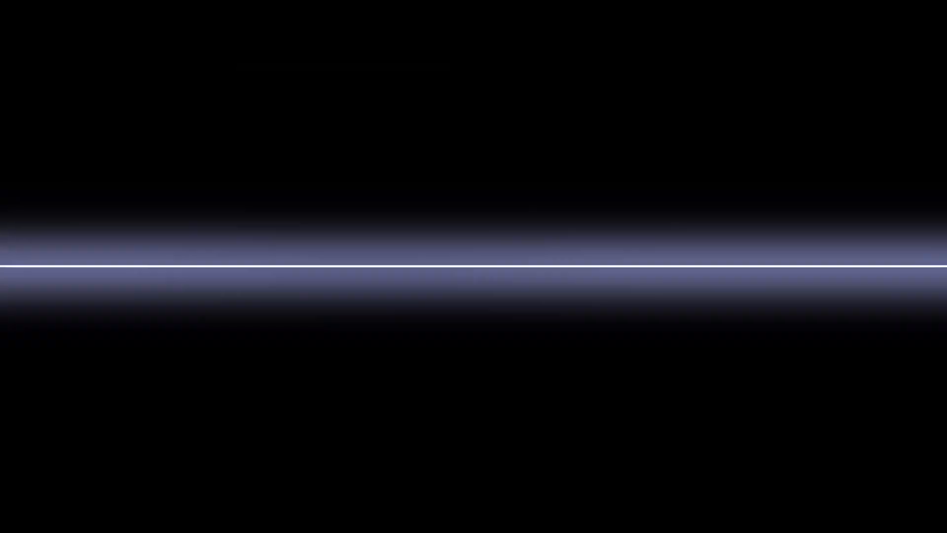